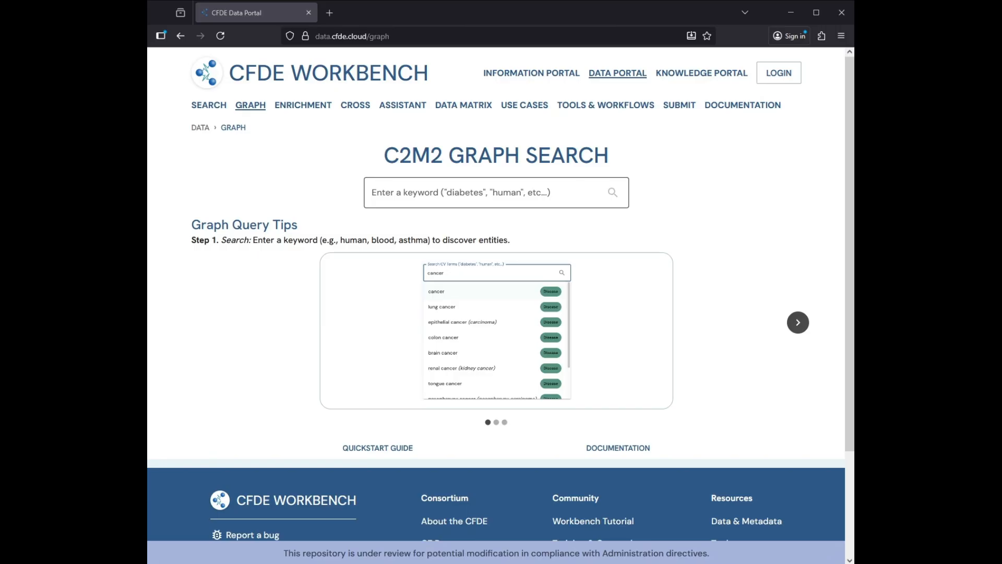
Search the C2M2 graph for "diabetes" and choose the disease entry diabetes (diabetes mellitus).
left_click(481, 194)
type("diabetes")
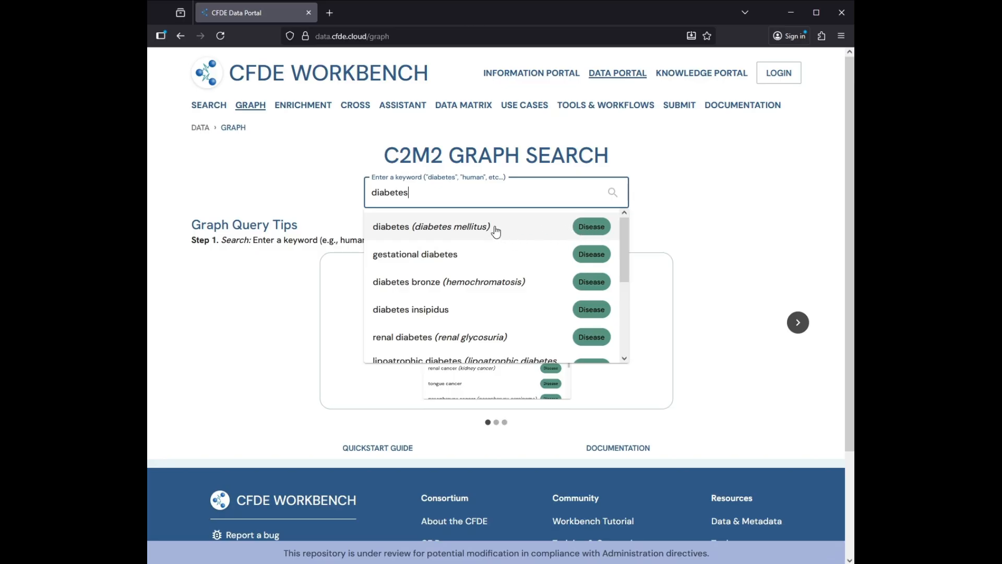
left_click(442, 234)
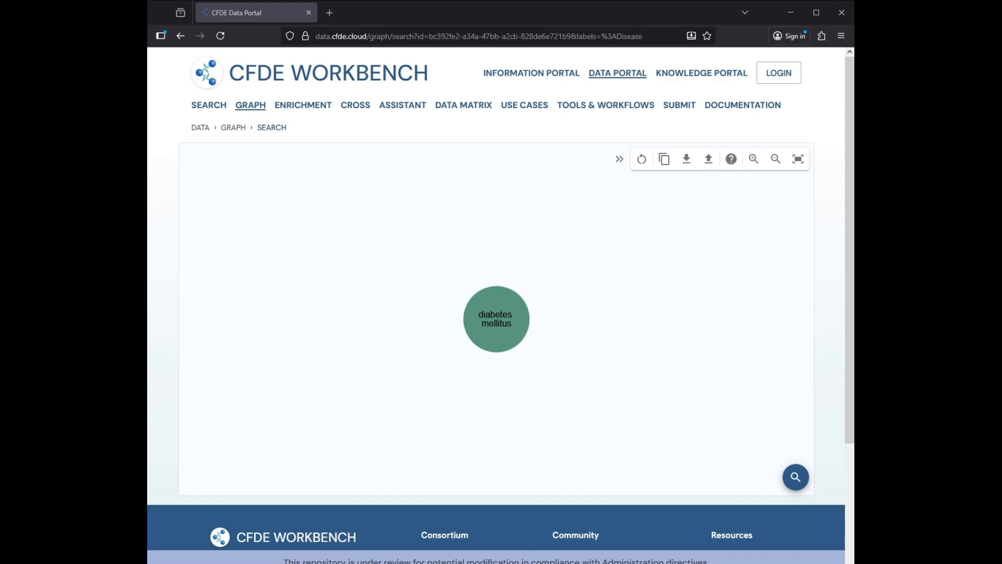
Expand the diabetes mellitus node to Subject through the TESTED_FOR relationship.
left_click(496, 313)
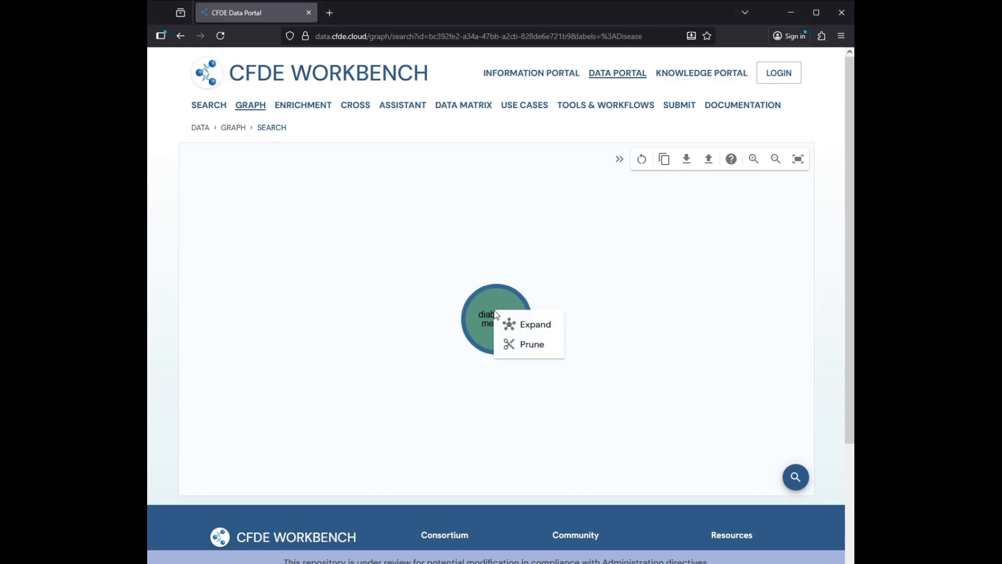
left_click(515, 329)
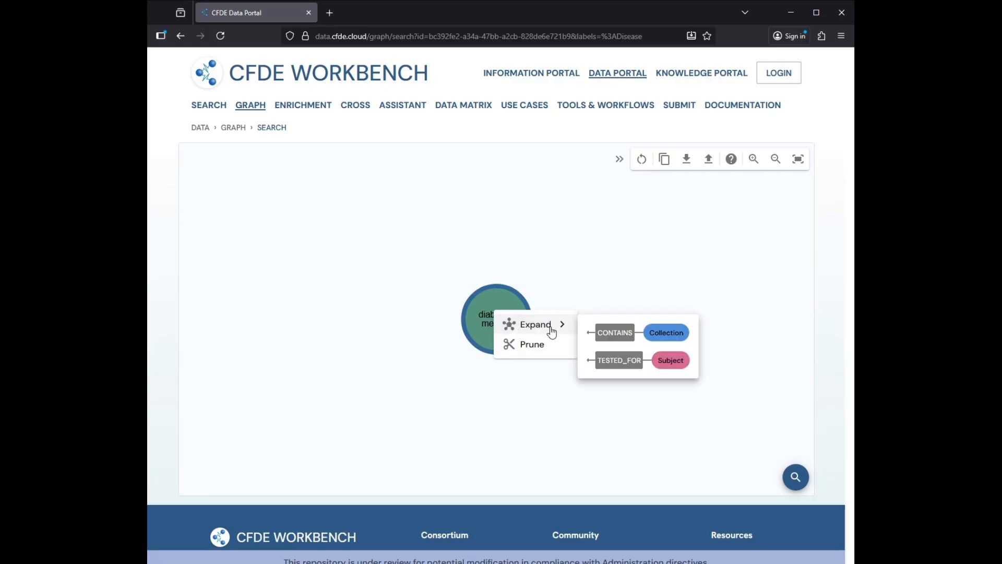
left_click(625, 365)
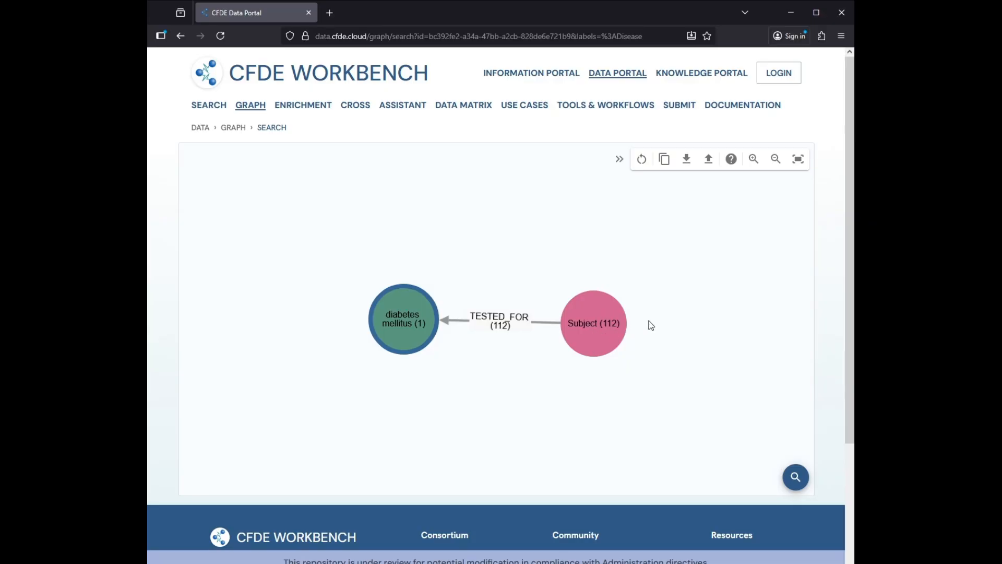
Extend the path from Subject to Project and from Project to DCC, using the CONTAINS relationship for both.
left_click(586, 334)
left_click(620, 349)
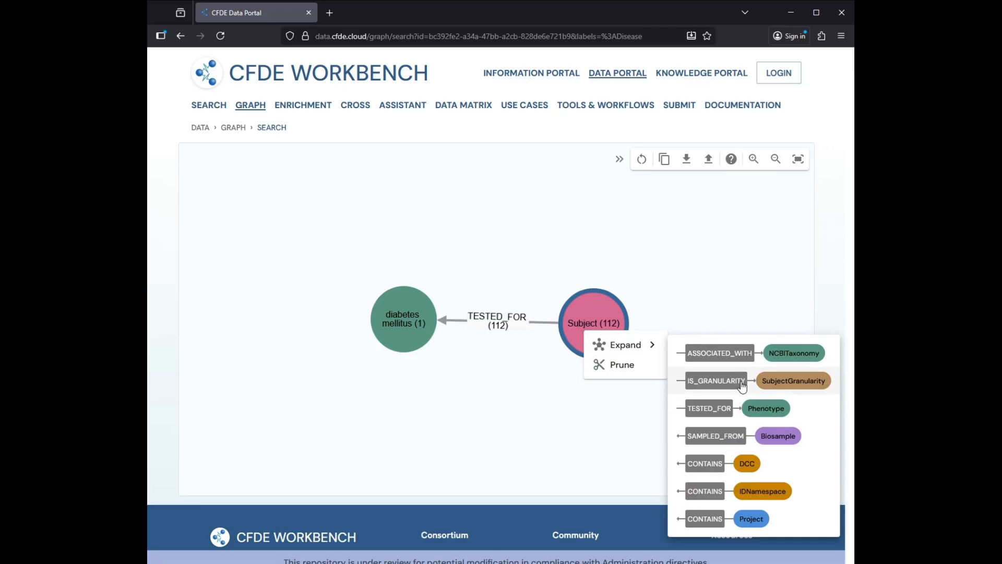
left_click(728, 519)
left_click(691, 325)
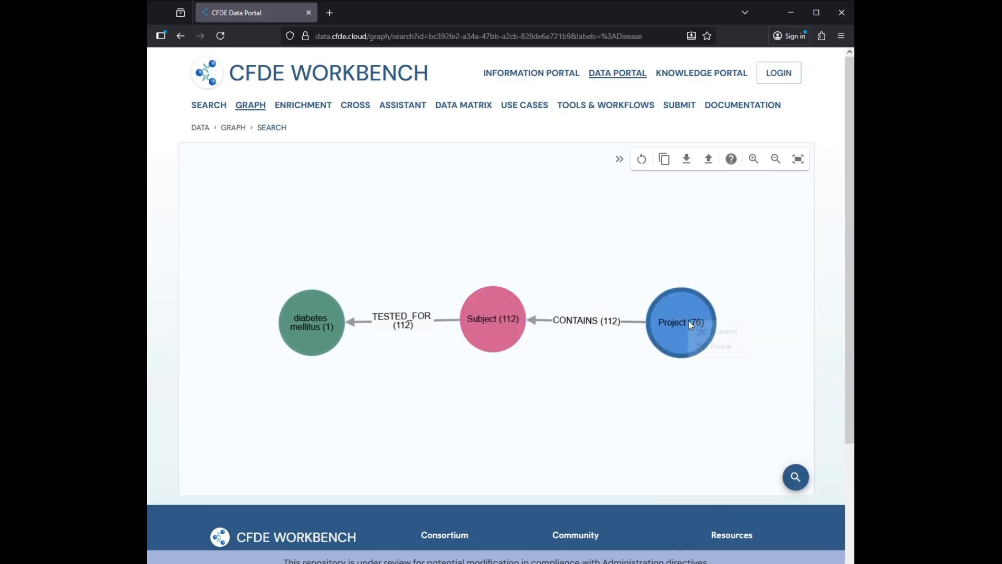
mouse_move(751, 333)
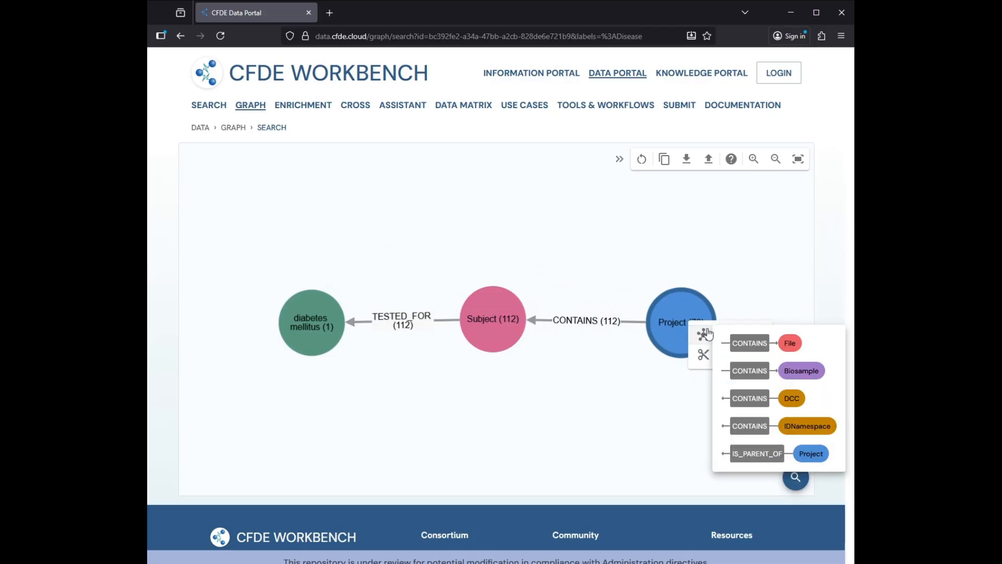
left_click(781, 396)
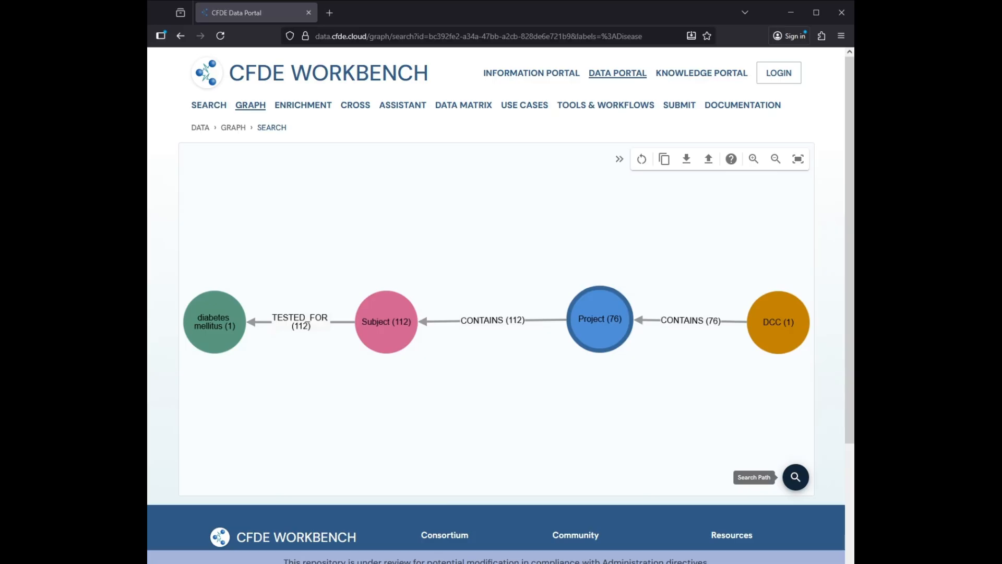
Run the path search, view the source page of project PR000383 from the results table, and close that page.
left_click(795, 477)
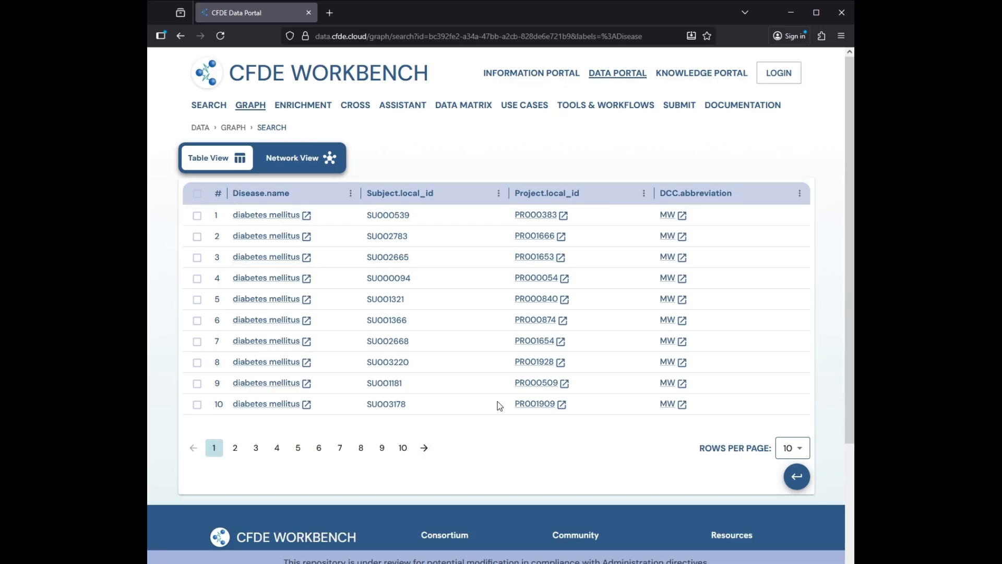
left_click(535, 215)
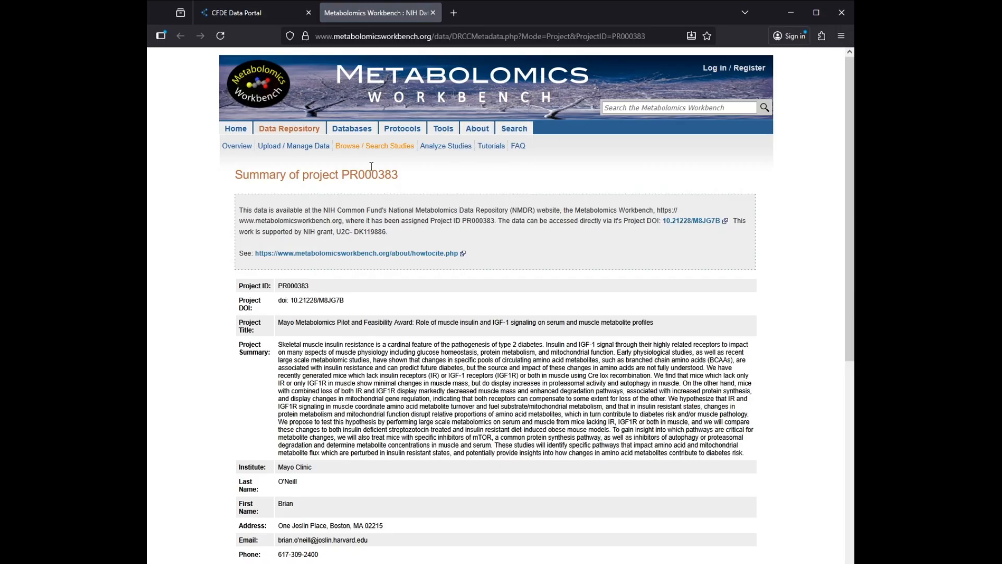
left_click(433, 13)
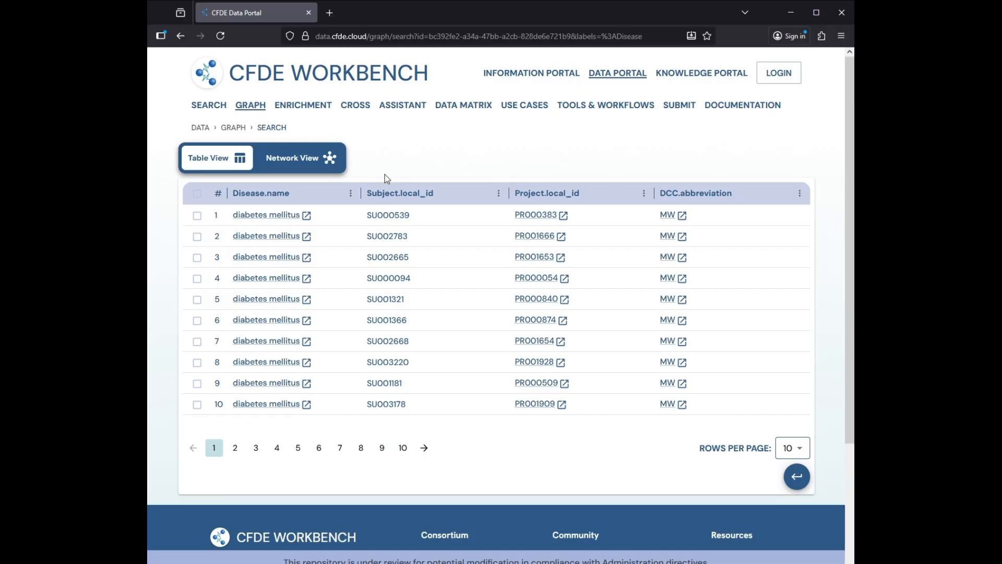
Select all rows of the results table and view the sorting and property options of the Subject.local_id column.
left_click(197, 194)
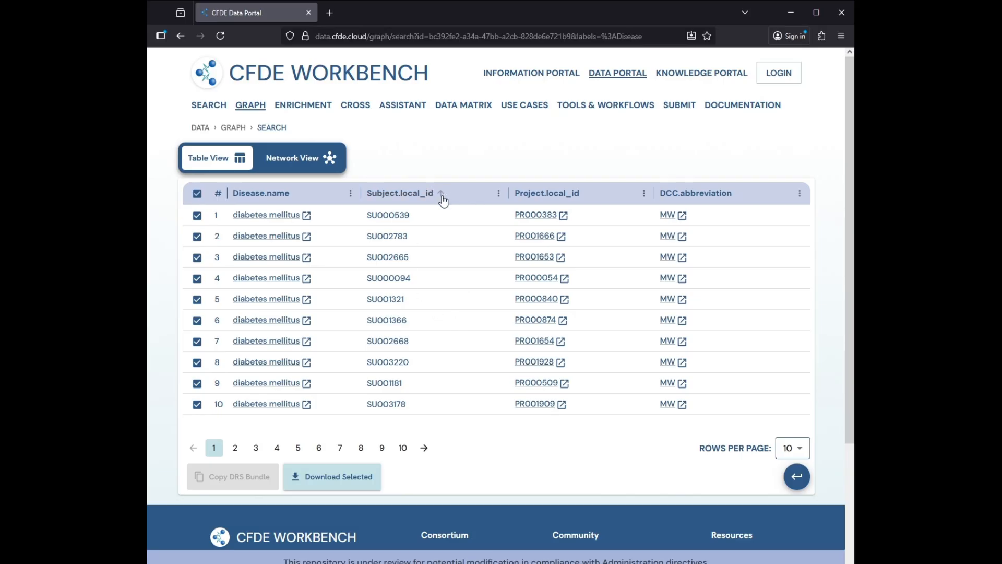
left_click(498, 193)
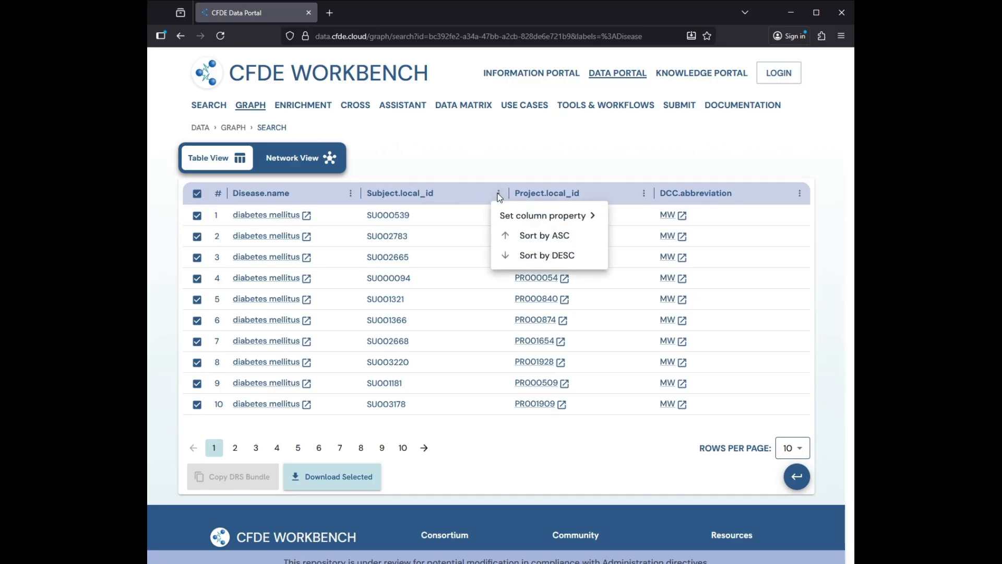
mouse_move(516, 218)
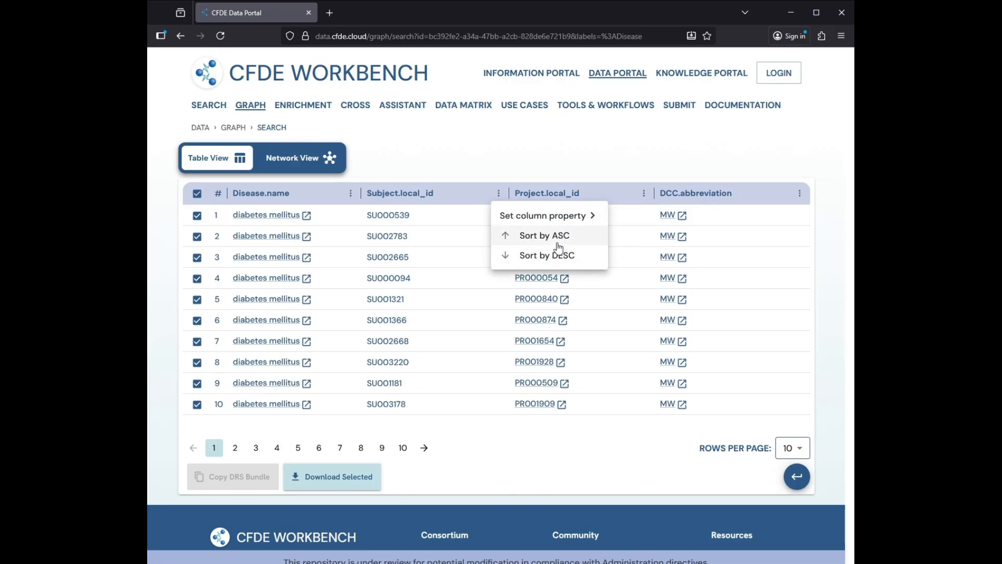
mouse_move(582, 225)
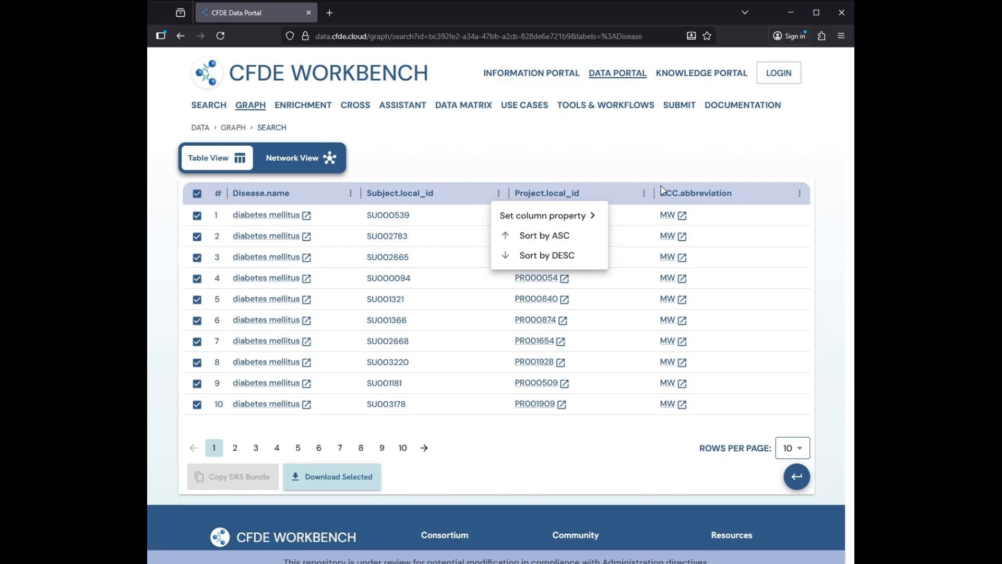
left_click(613, 183)
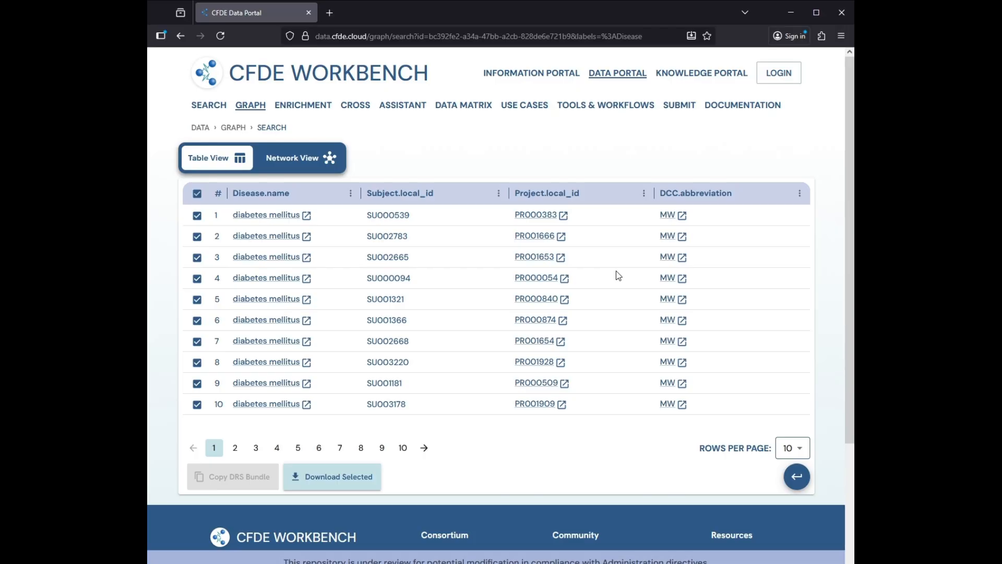
Start the graph over with a search for "rattus", choosing the NCBITaxonomy entry rattus norvegicus.
left_click(796, 476)
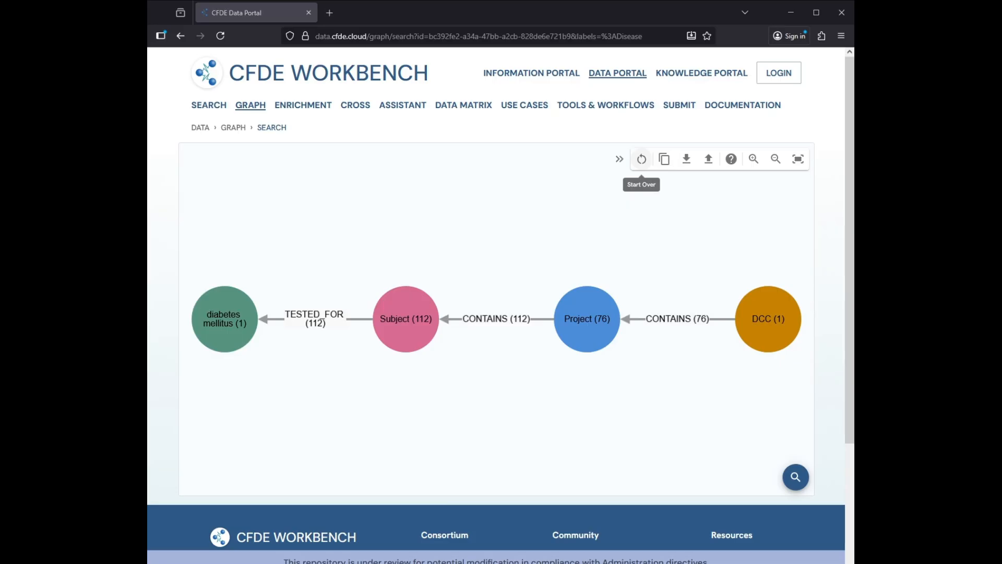
left_click(641, 160)
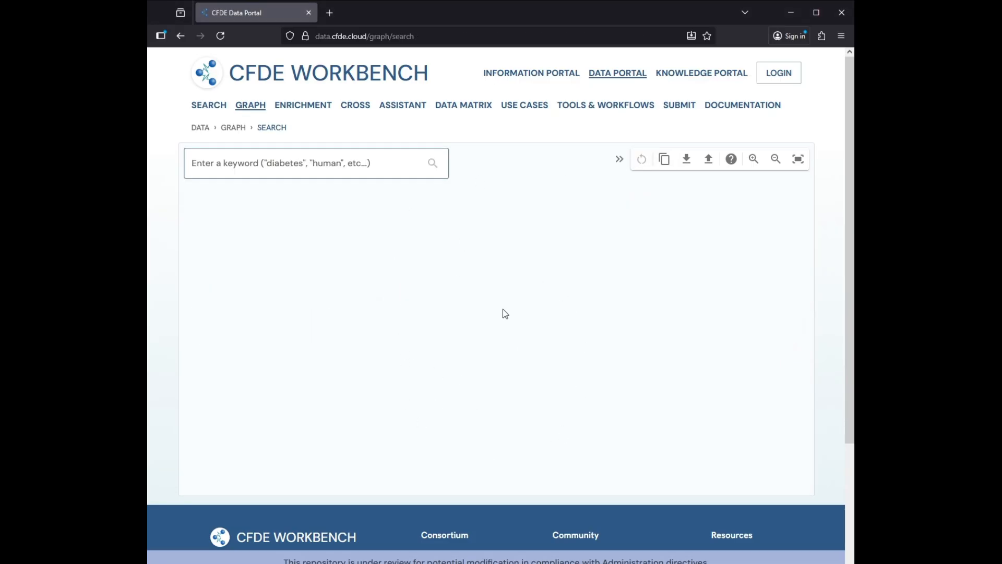
left_click(338, 163)
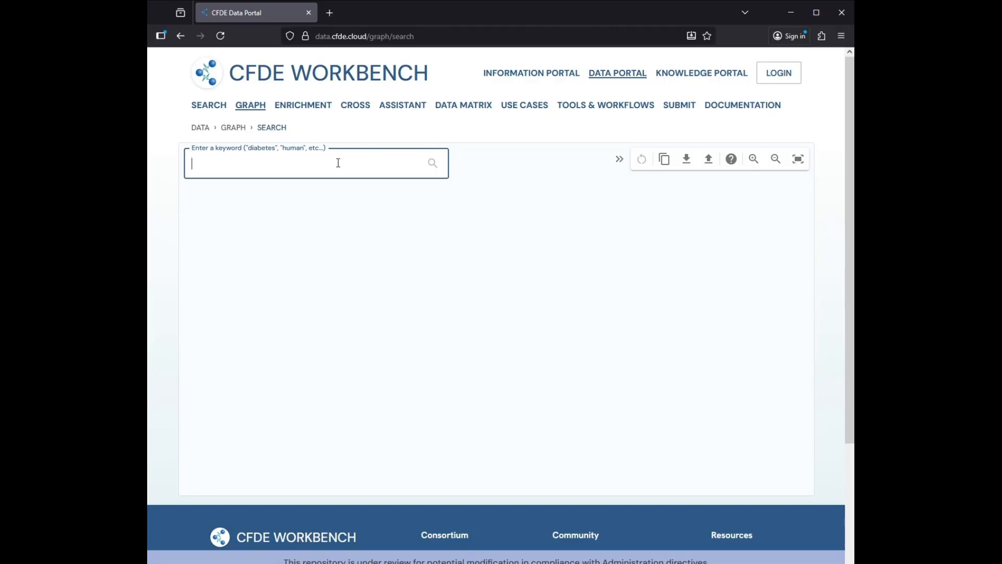
type("rattus")
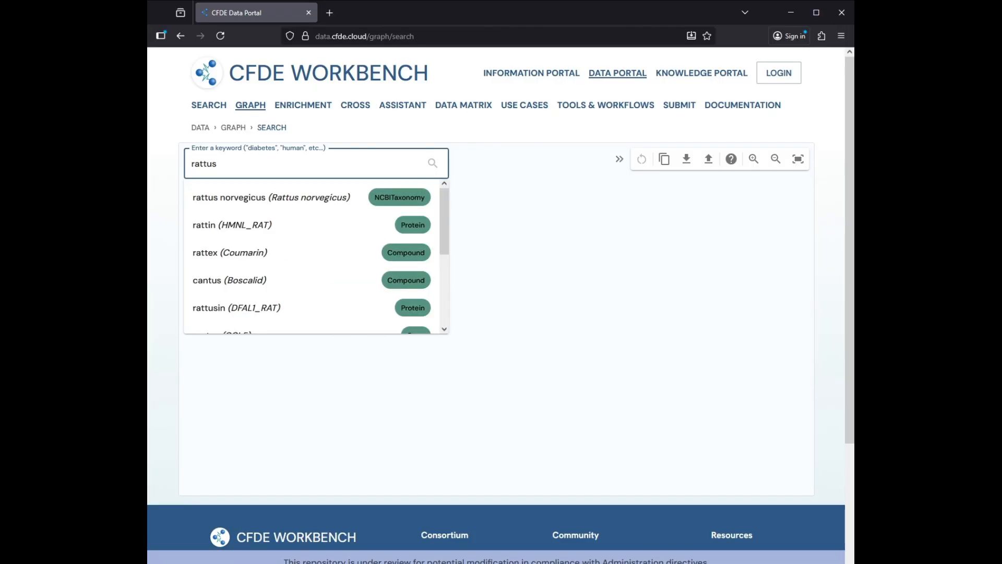
left_click(295, 196)
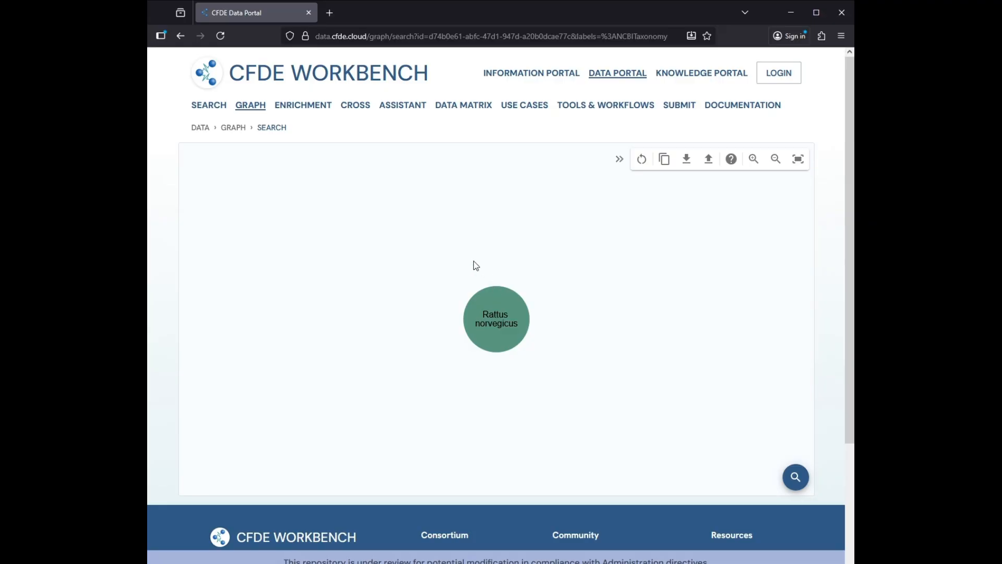
Expand the Rattus norvegicus node to Subject through the ASSOCIATED_WITH relationship.
right_click(494, 321)
mouse_move(557, 334)
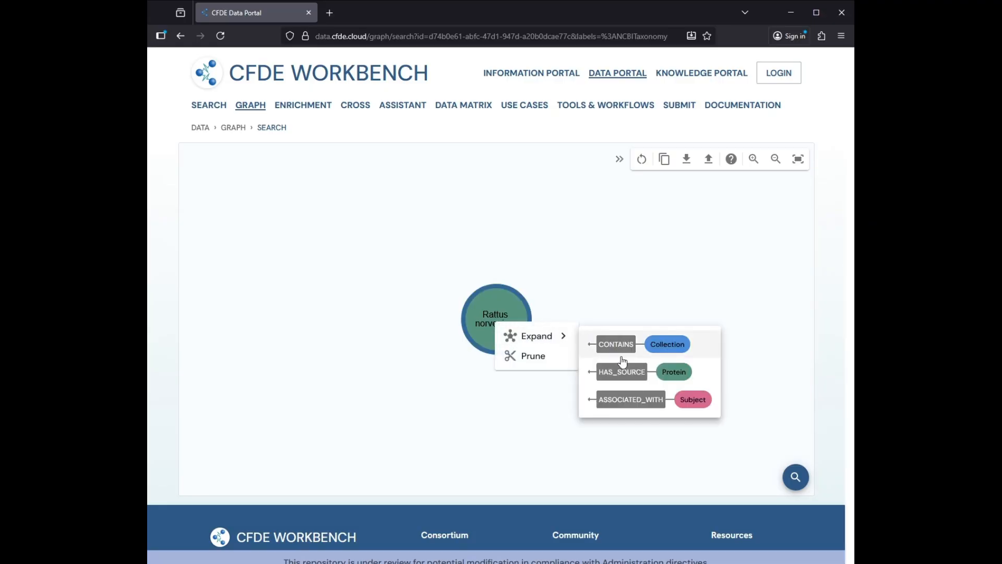
left_click(646, 399)
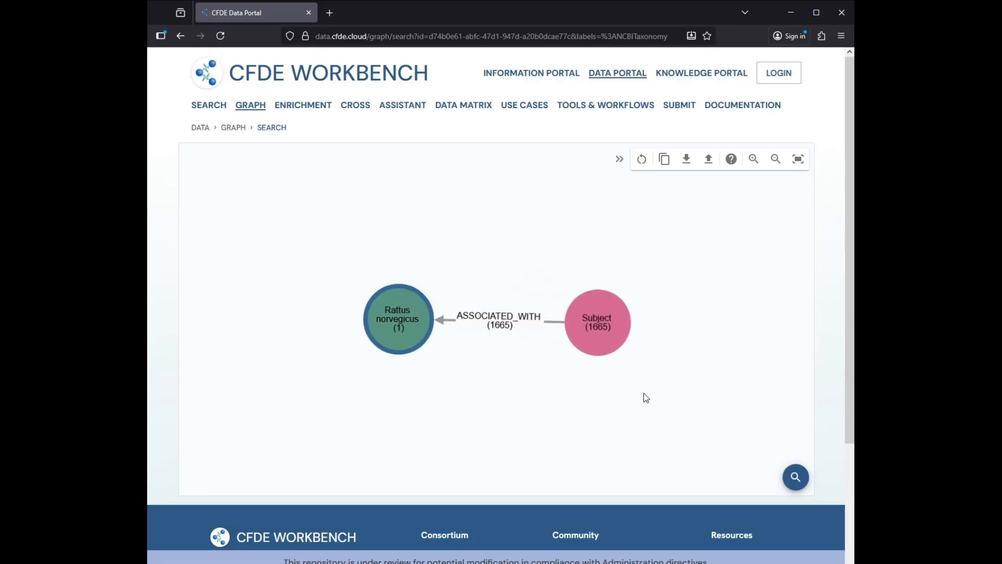
Extend the path from Subject to File through DESCRIBES, and from File to AssayType through GENERATED_BY_ASSAY_TYPE.
right_click(617, 318)
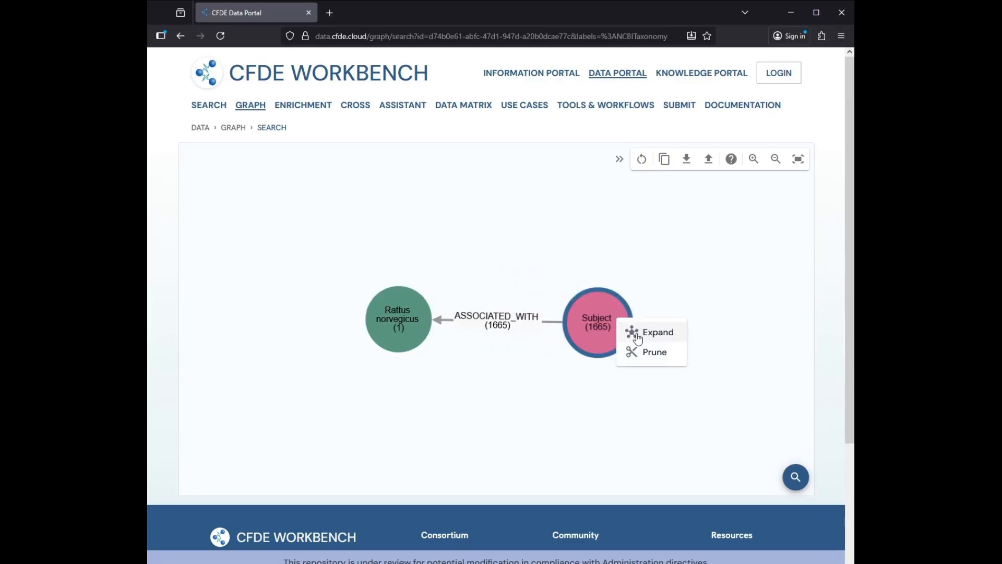
mouse_move(639, 339)
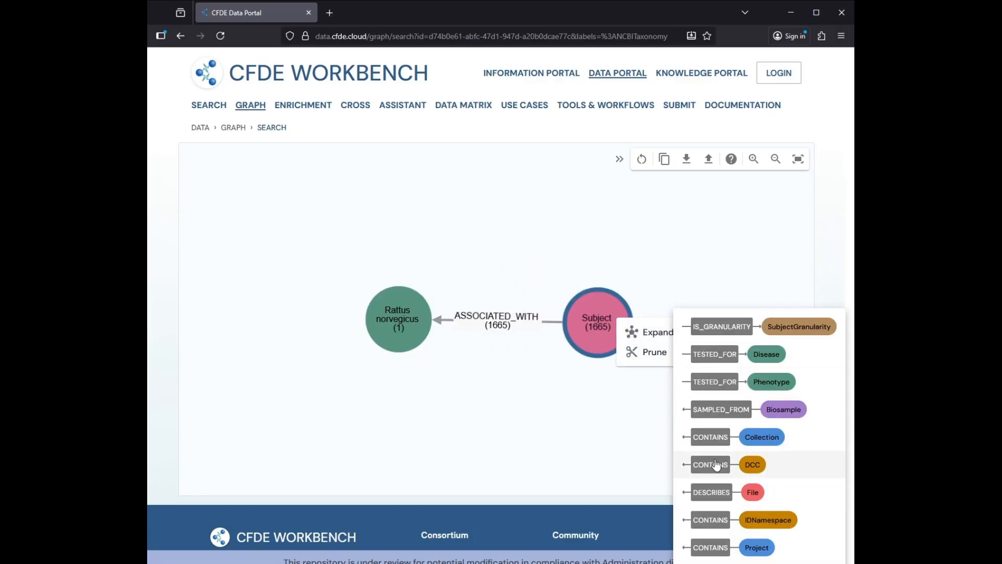
left_click(717, 487)
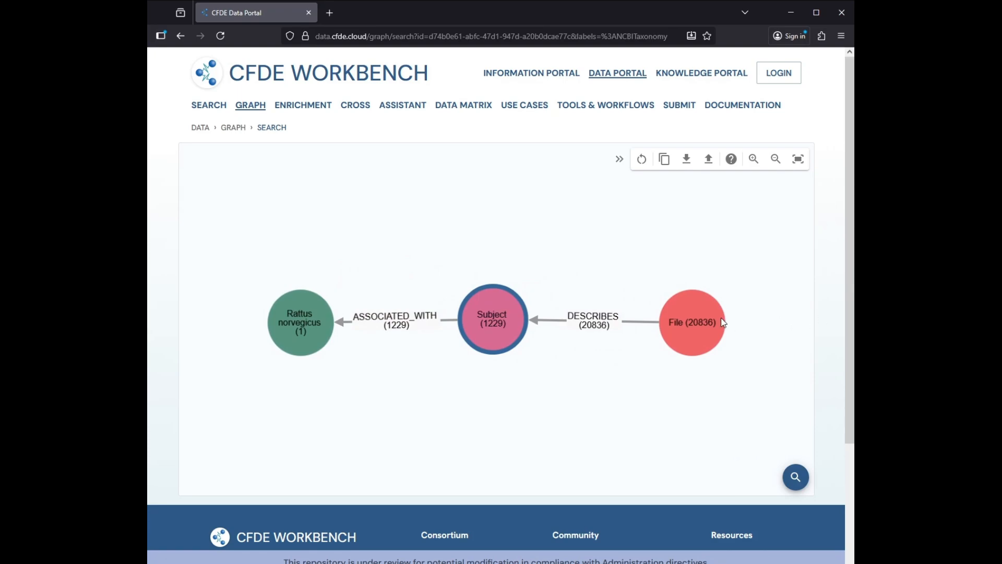
left_click(708, 326)
mouse_move(719, 337)
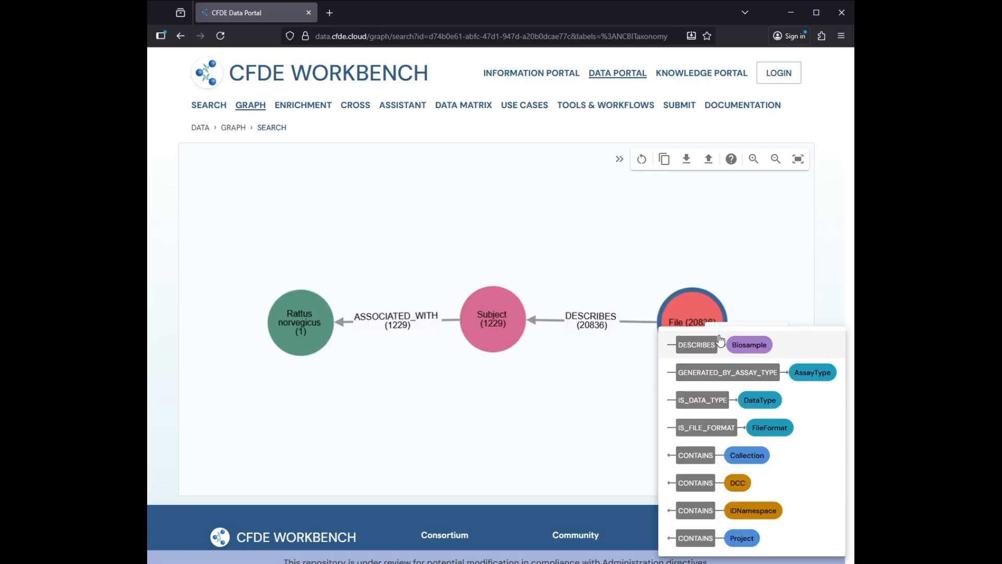
left_click(718, 377)
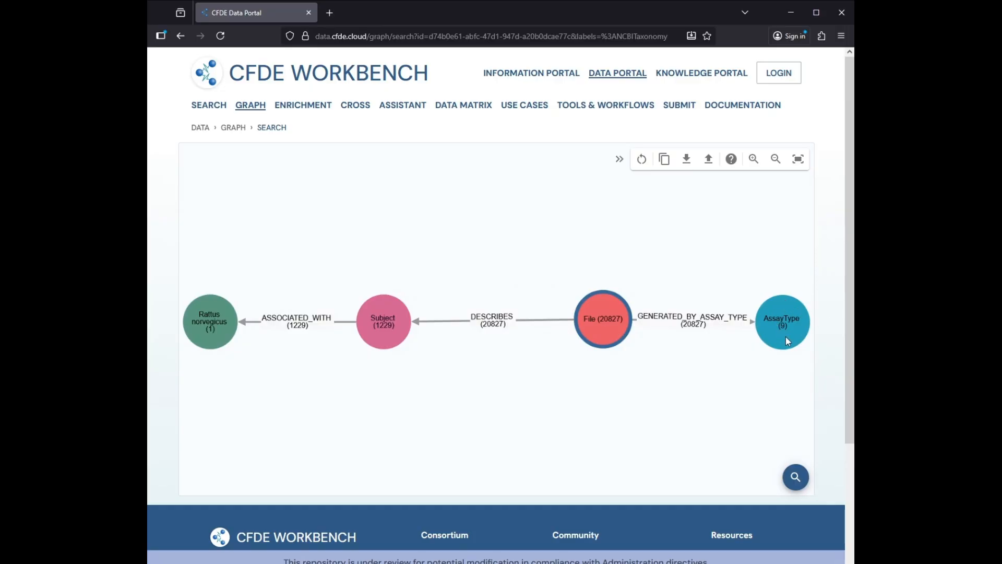
Filter the AssayType node to RNA-seq assay, looking it up with "RNA".
left_click(782, 319)
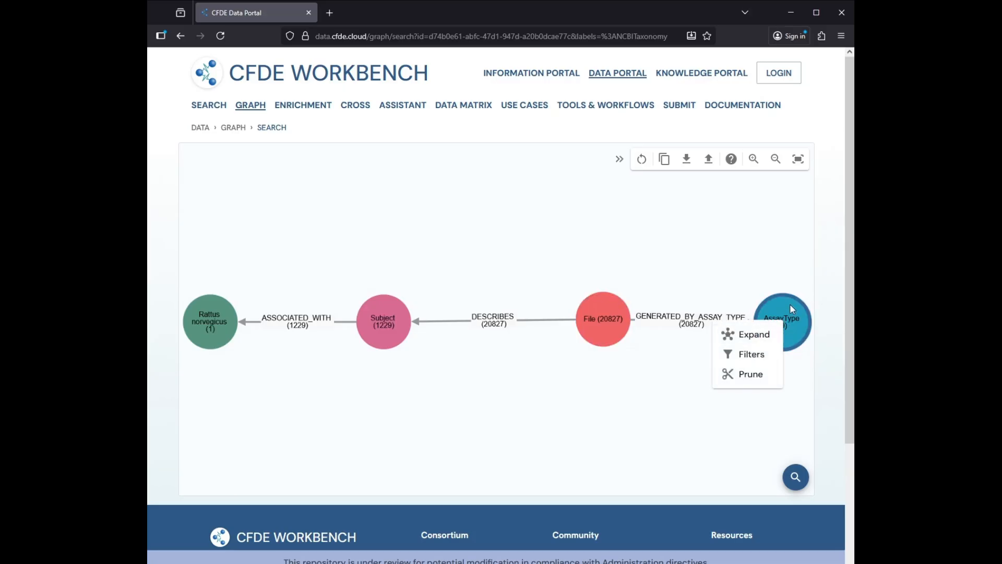
left_click(751, 360)
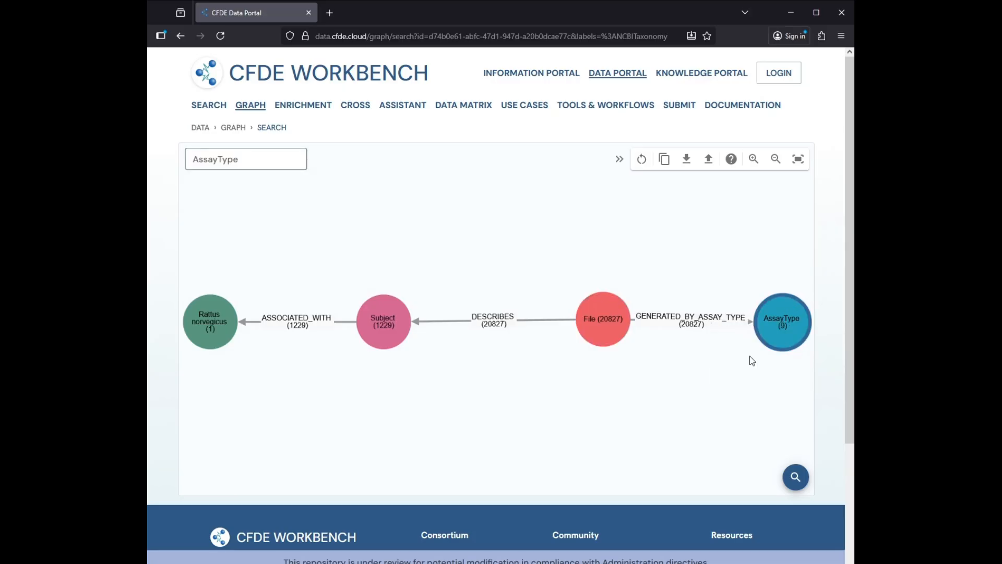
left_click(250, 162)
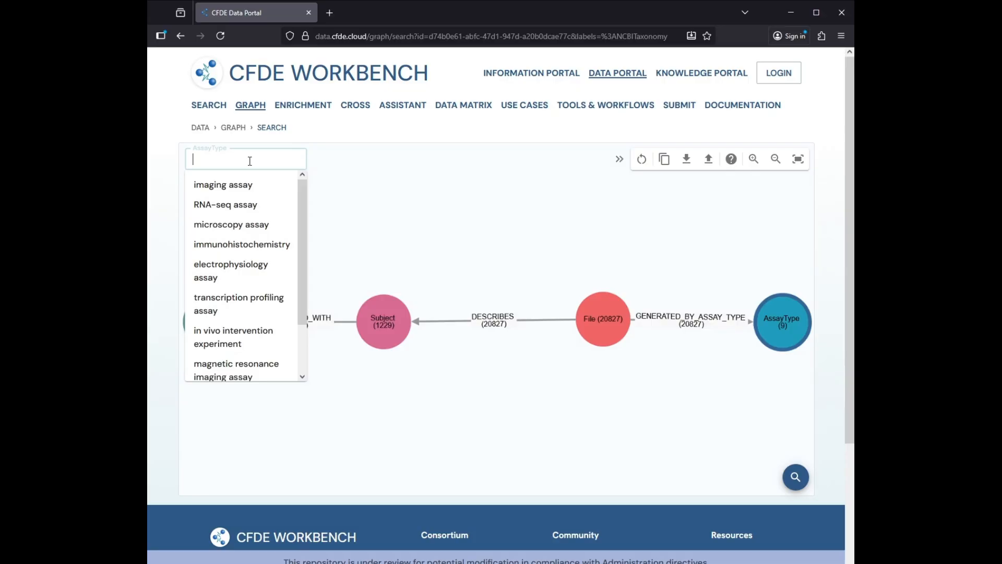
scroll(255, 245, "down", 2)
scroll(255, 198, "up", 2)
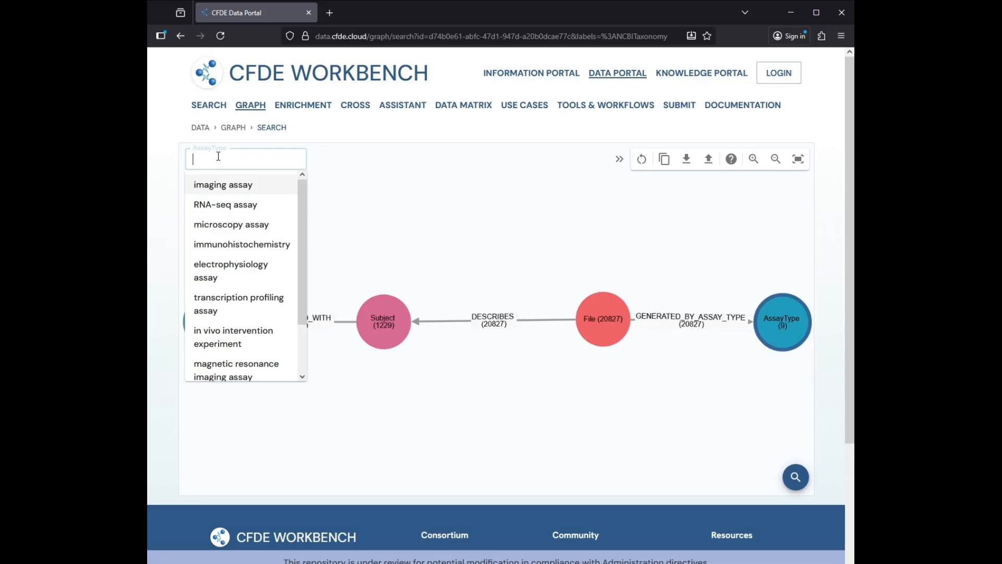
type("RNA")
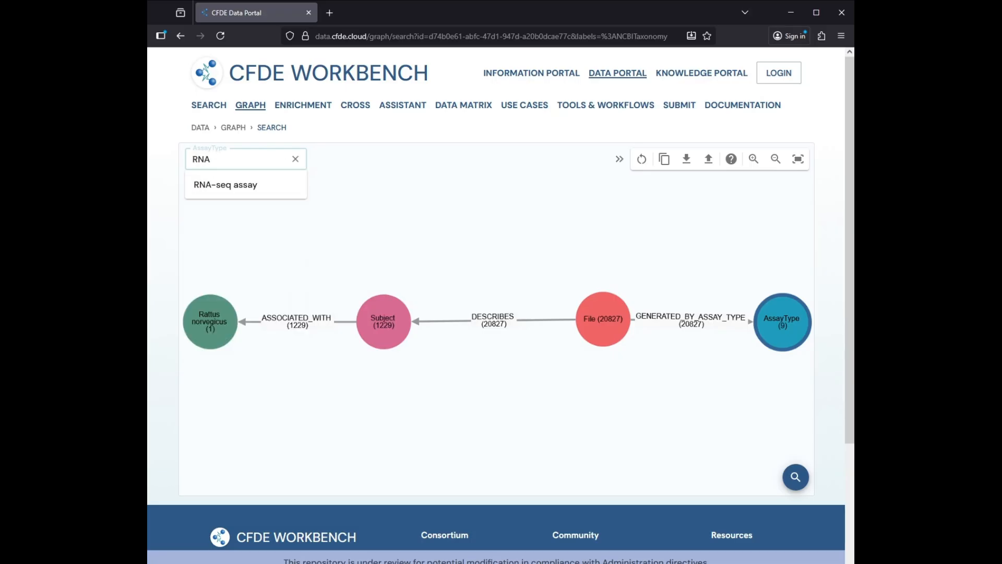
left_click(240, 189)
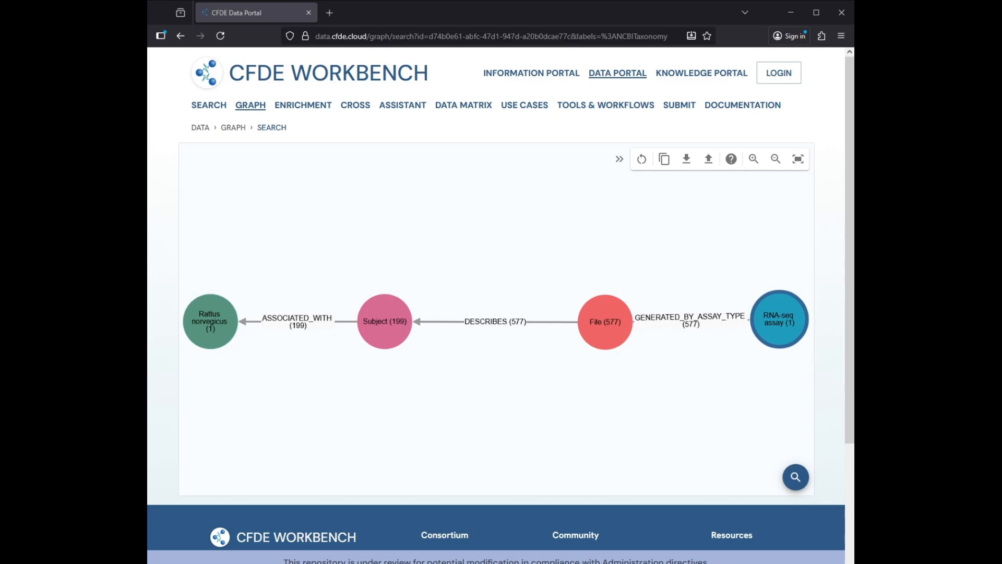
Branch the path from Subject to Biosample through SAMPLED_FROM, and from Biosample to Anatomy through SAMPLED_FROM.
right_click(387, 326)
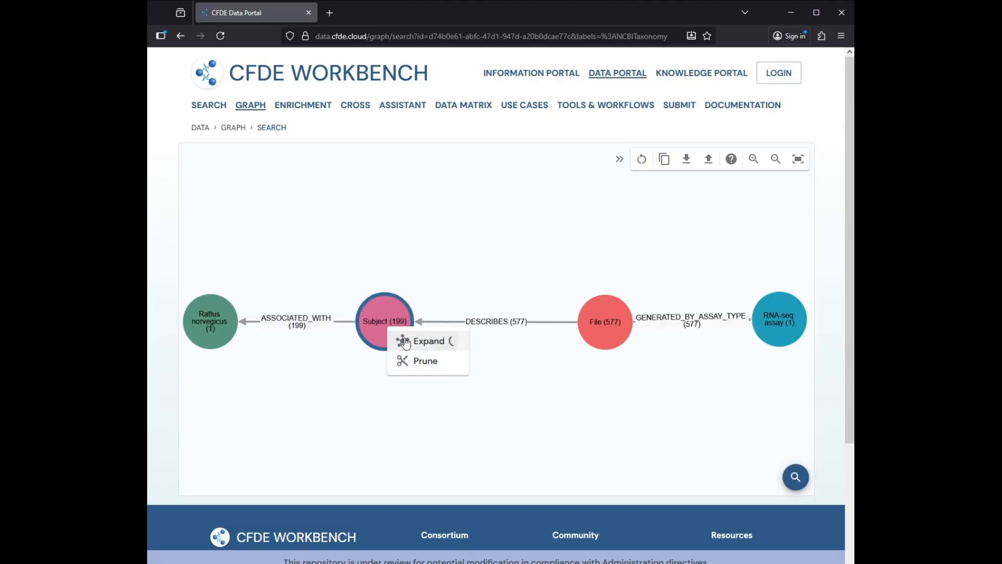
mouse_move(406, 341)
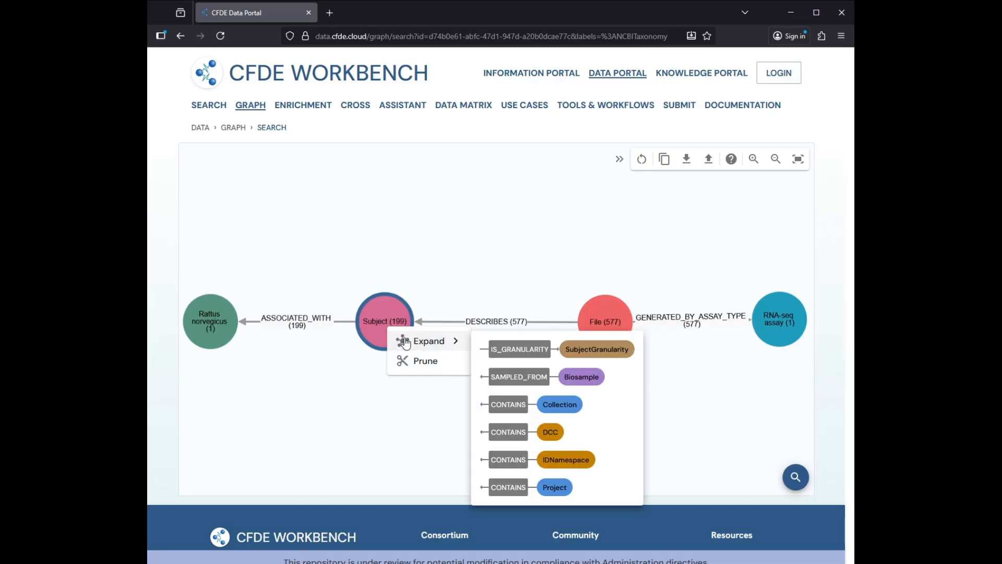
left_click(511, 372)
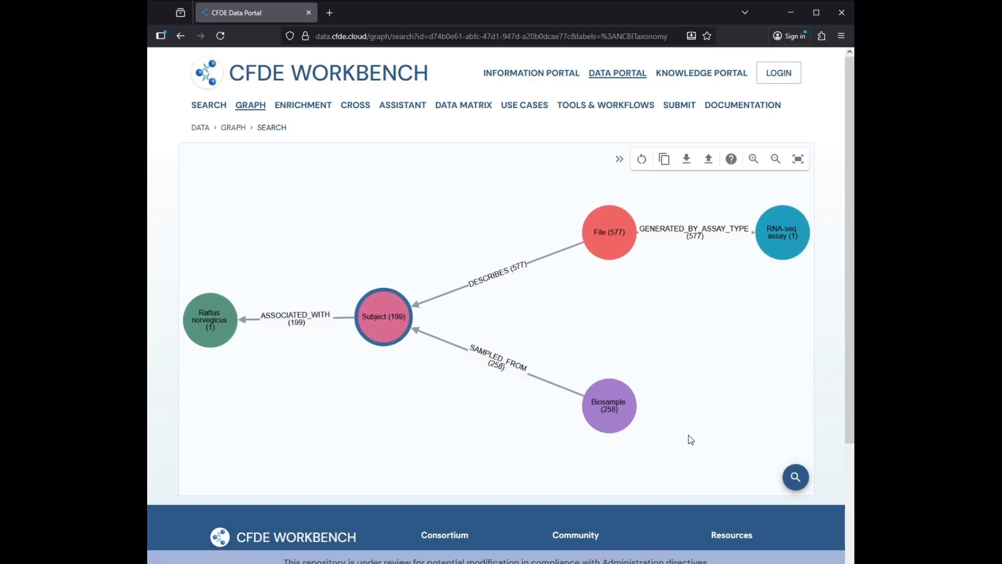
left_click(628, 405)
left_click(643, 420)
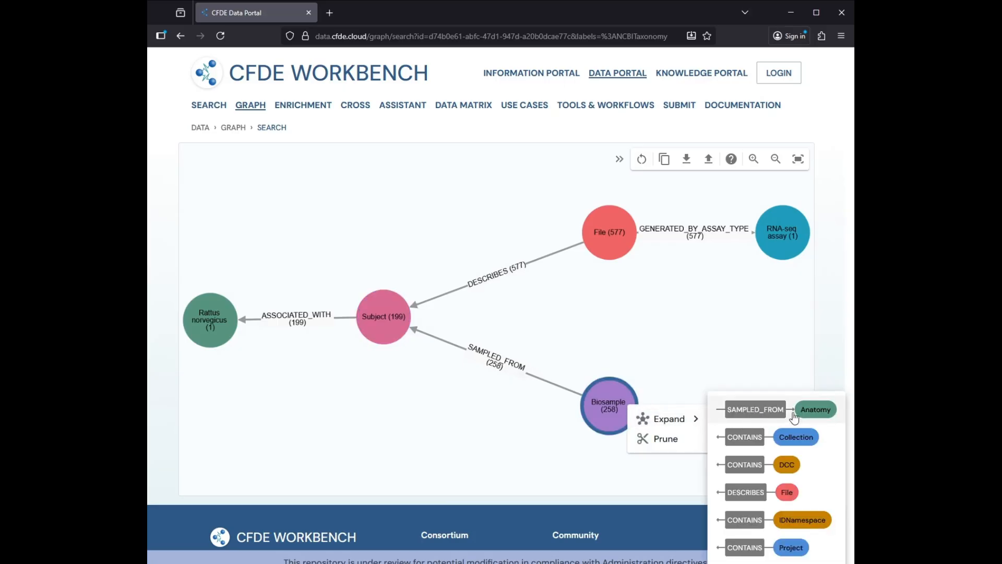
left_click(767, 416)
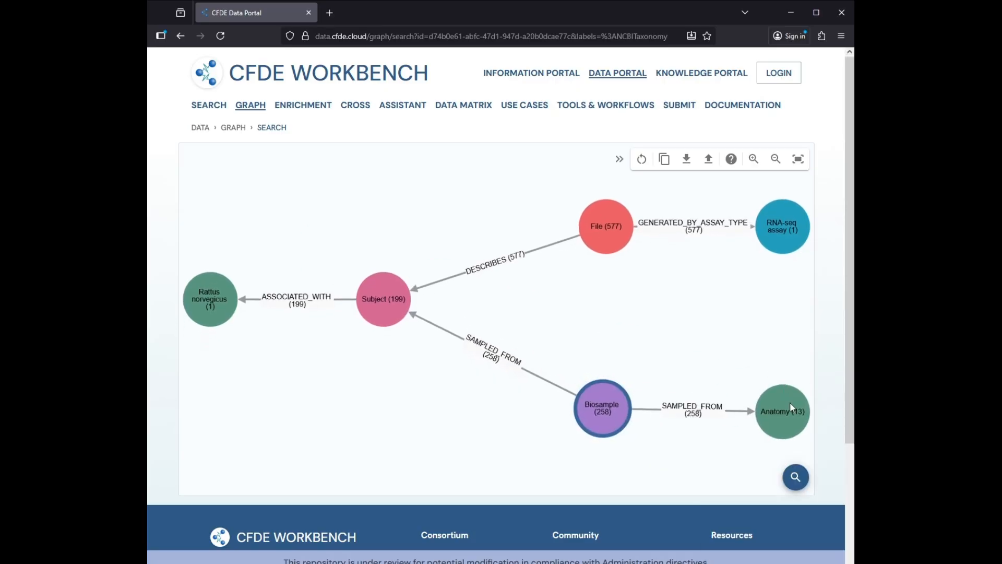
Filter the Anatomy node to heart, looking it up with "heart".
left_click(788, 408)
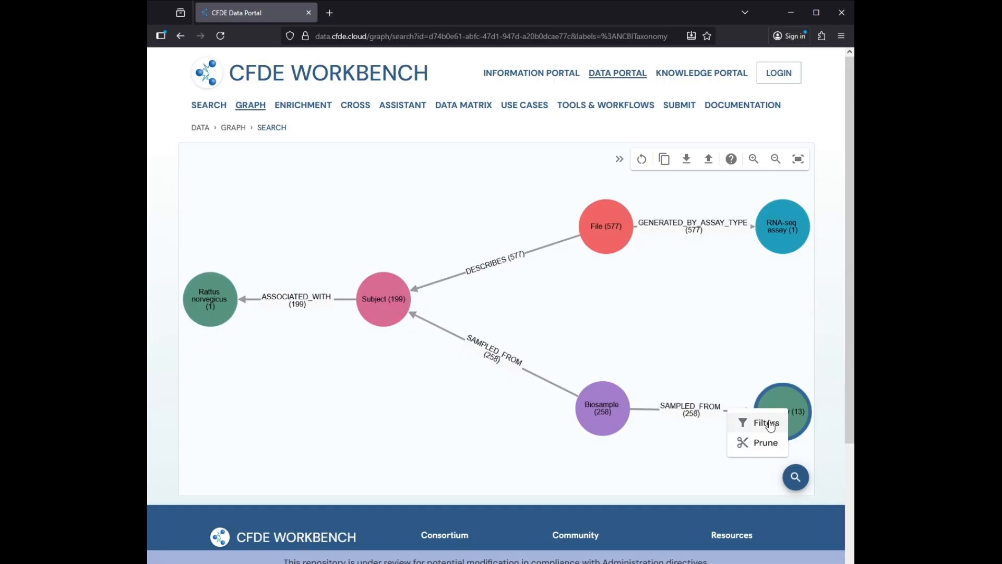
left_click(770, 425)
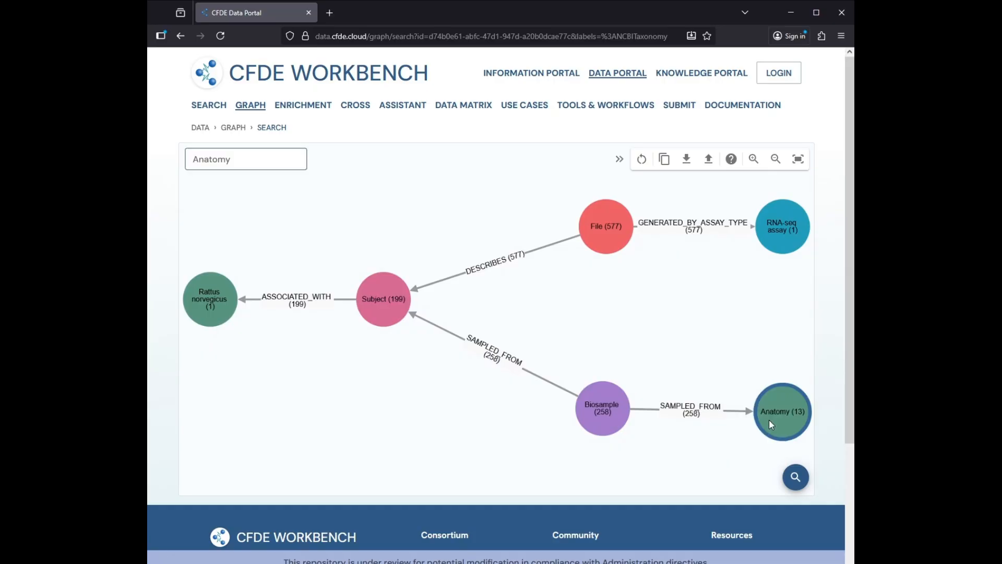
left_click(254, 156)
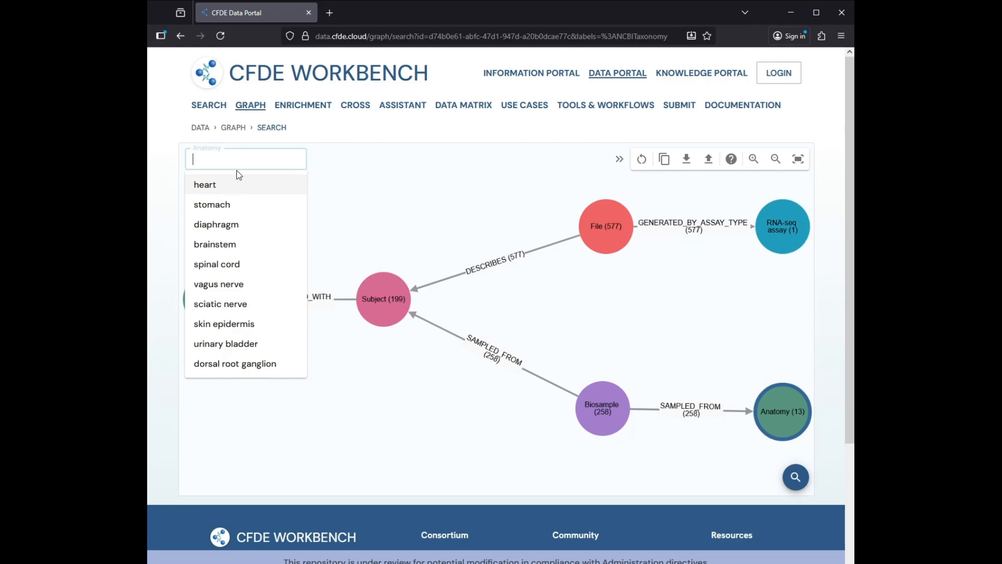
type("heart")
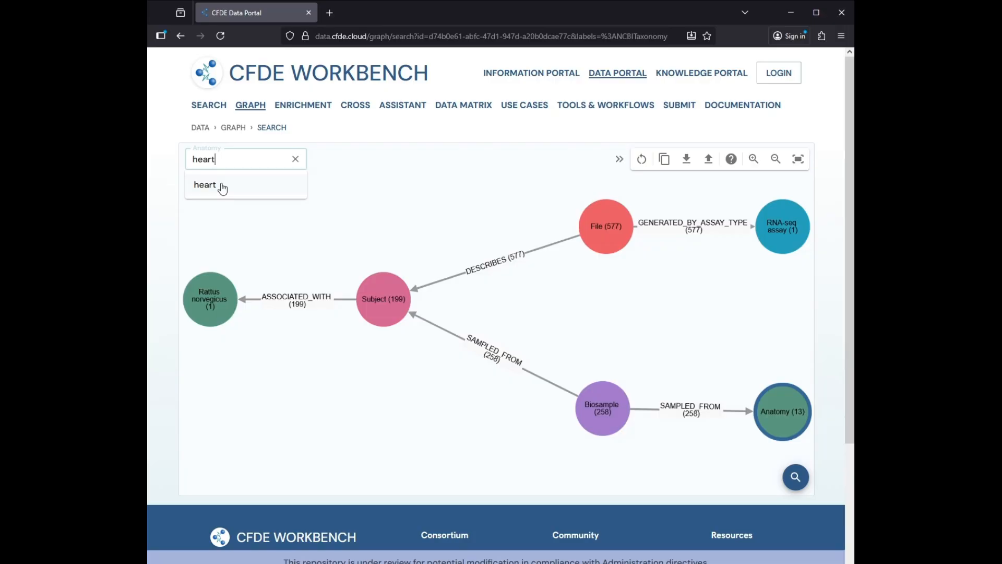
left_click(223, 189)
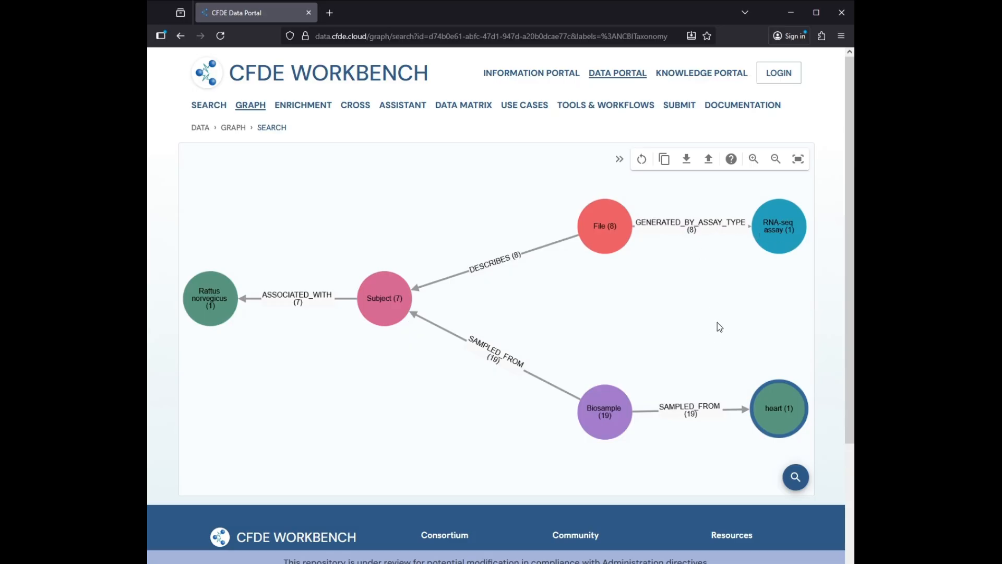
Run the graph query, examine the results table across all its columns, and return to the query graph.
left_click(794, 477)
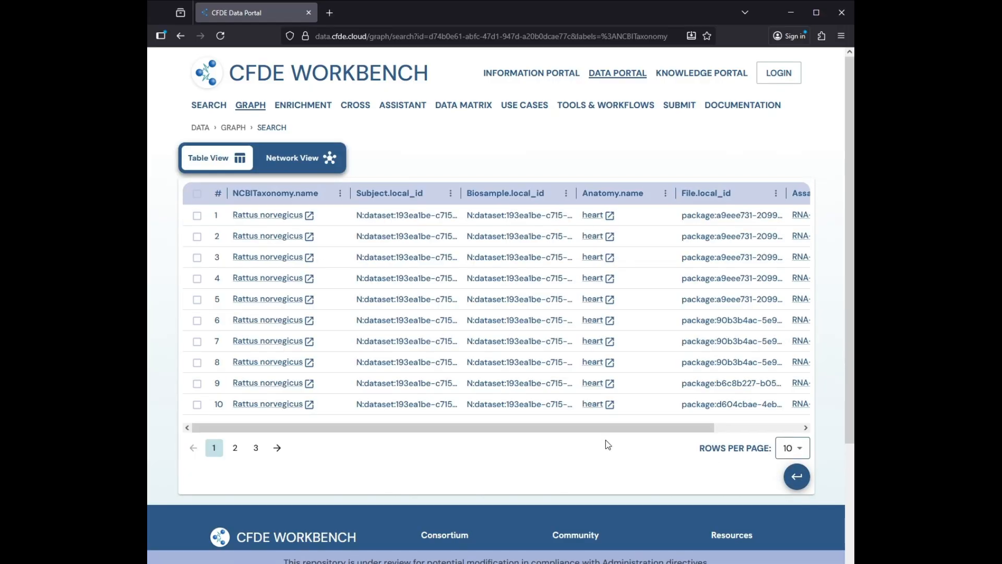
mouse_move(541, 302)
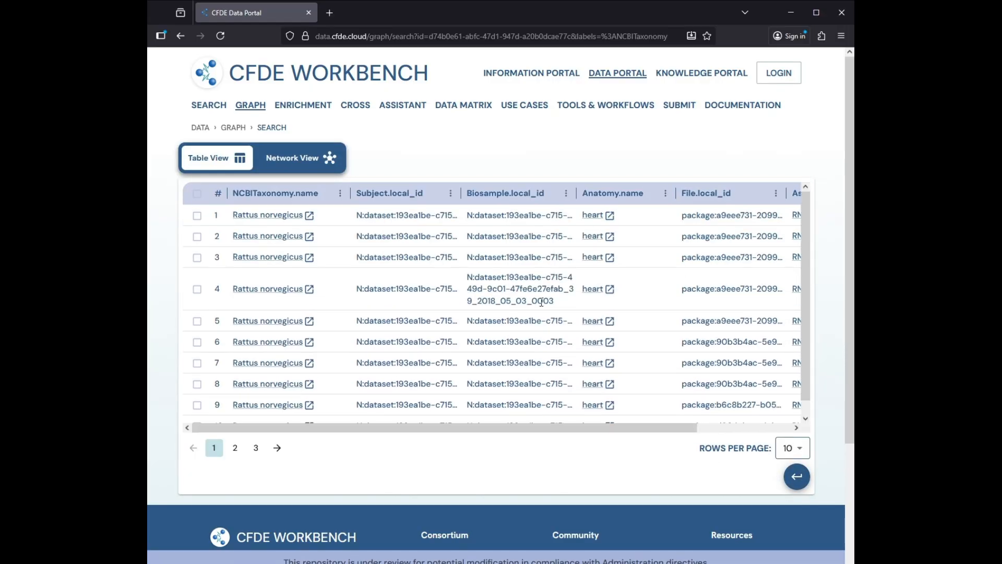
mouse_move(540, 254)
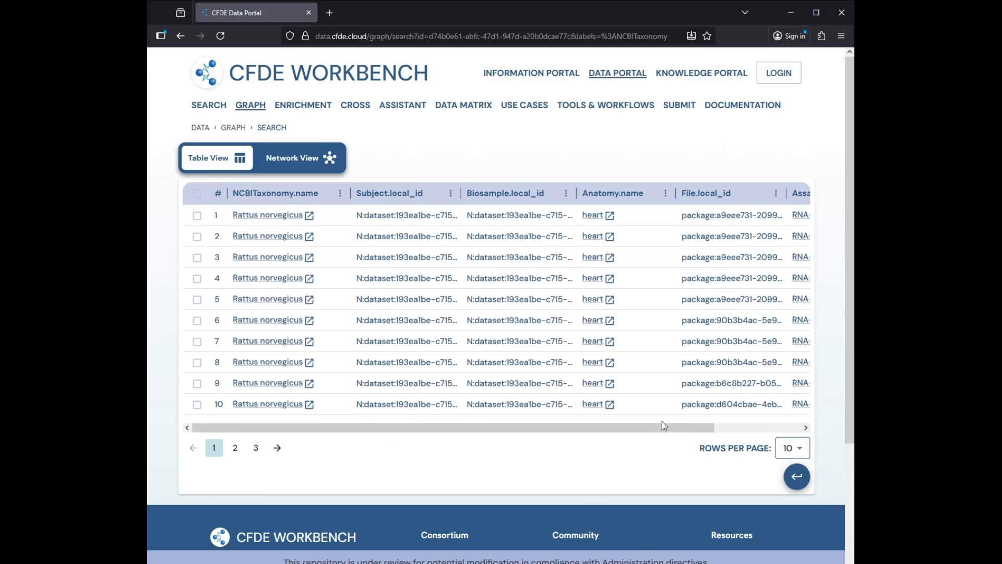
left_click_drag(662, 426, 747, 427)
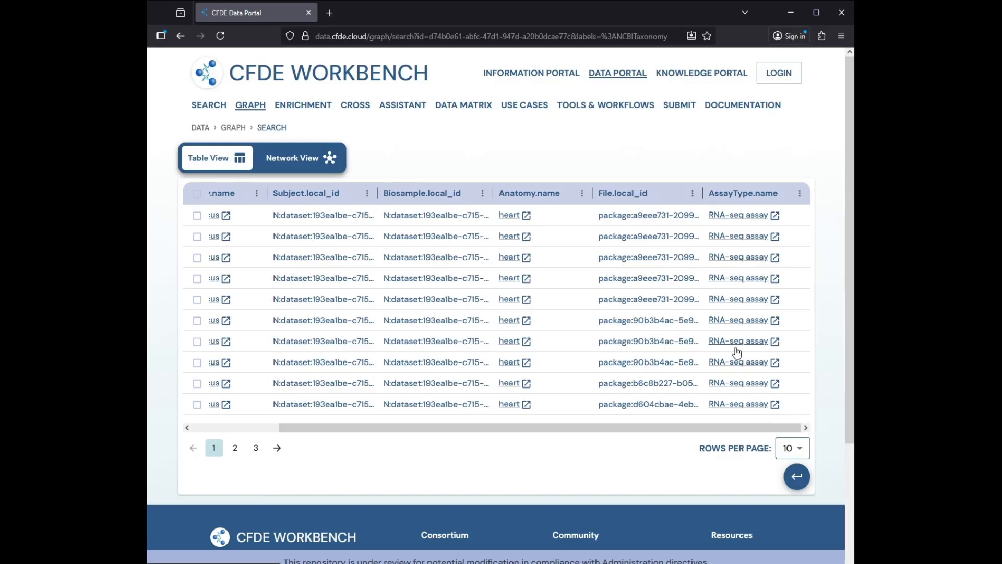
left_click_drag(712, 427, 557, 427)
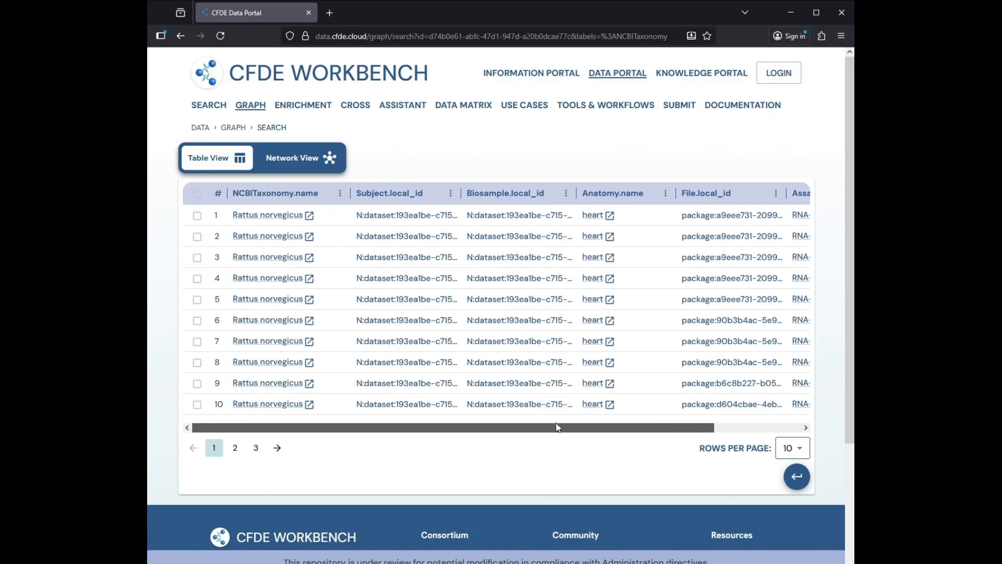
left_click(797, 478)
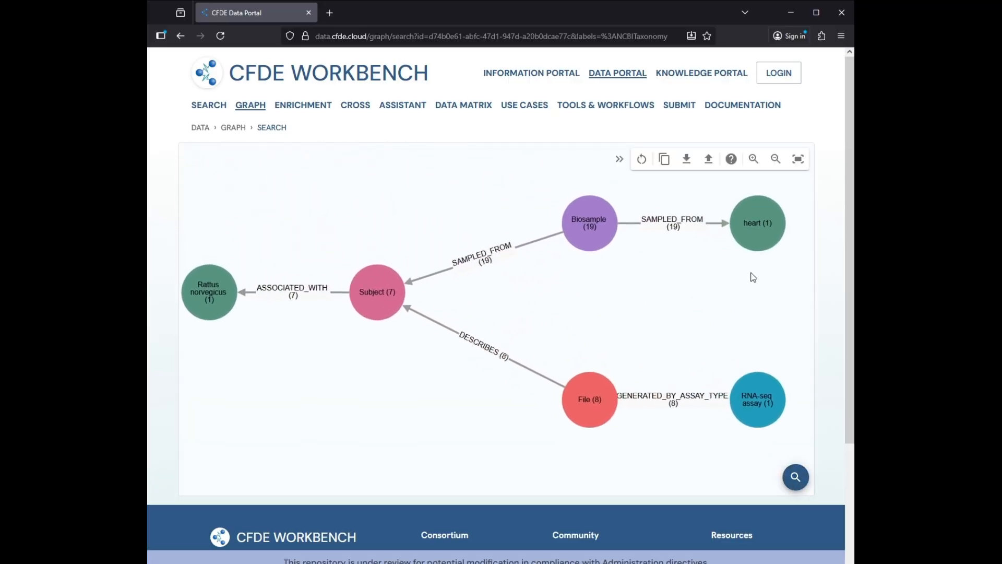